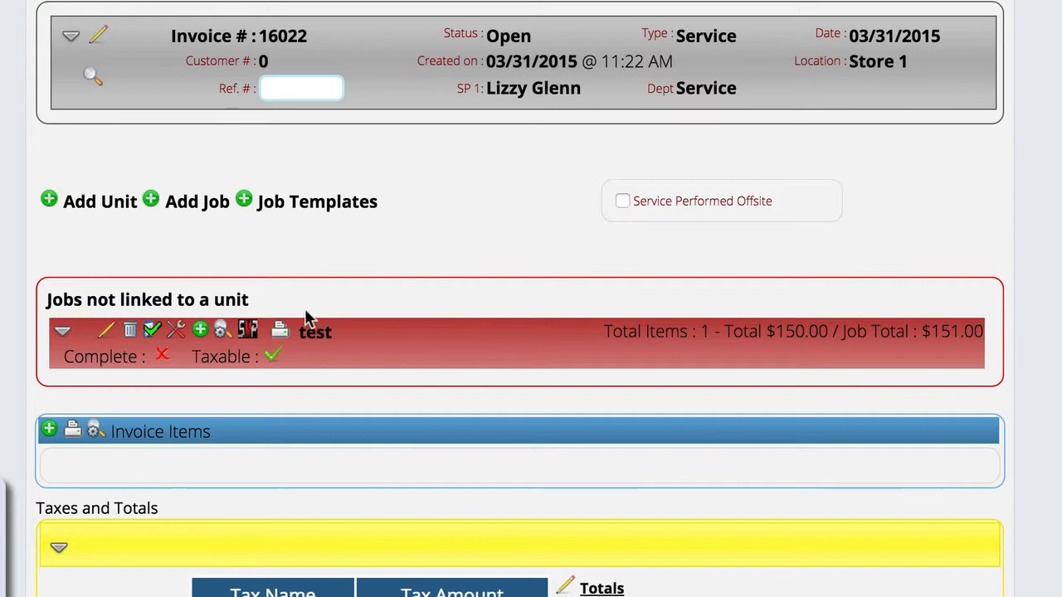
Open the test job for editing and set its labor rate to FlatRate
{"action": "left_click", "coordinate": [109, 336]}
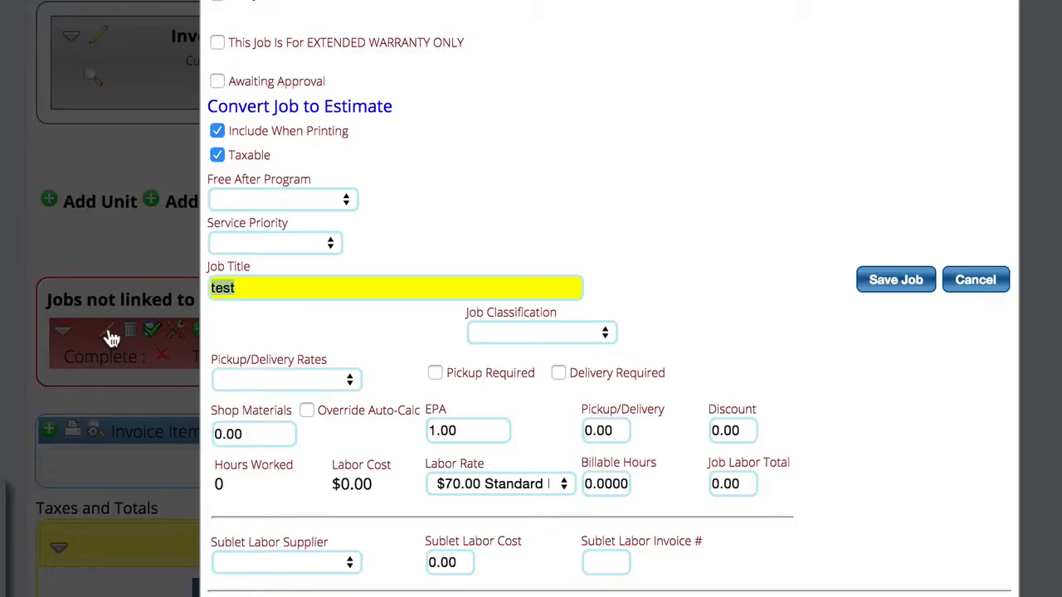
{"action": "scroll", "coordinate": [744, 357], "scroll_direction": "down", "scroll_amount": 3}
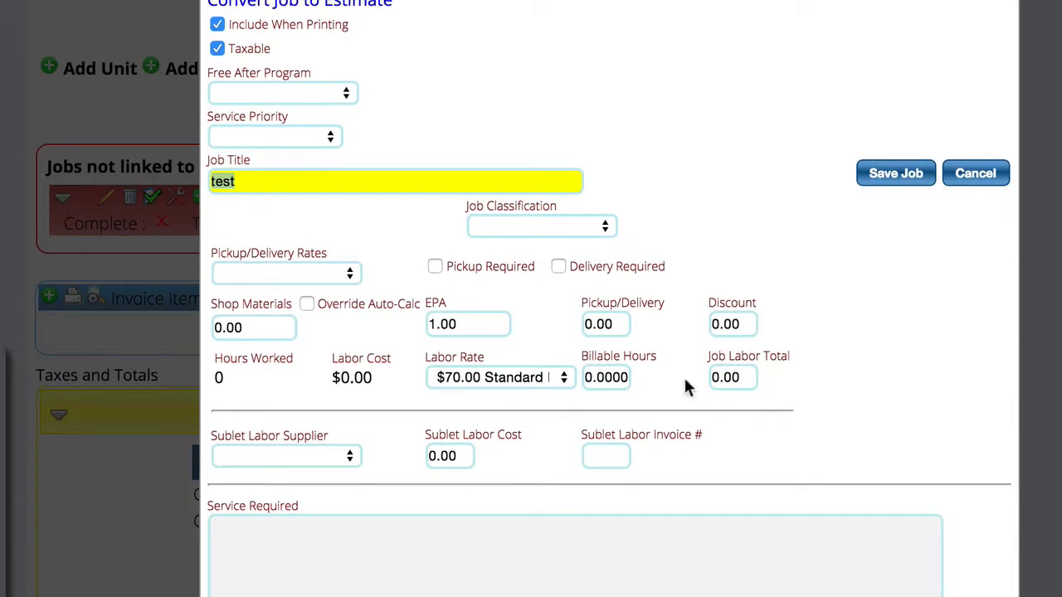
{"action": "left_click", "coordinate": [487, 380]}
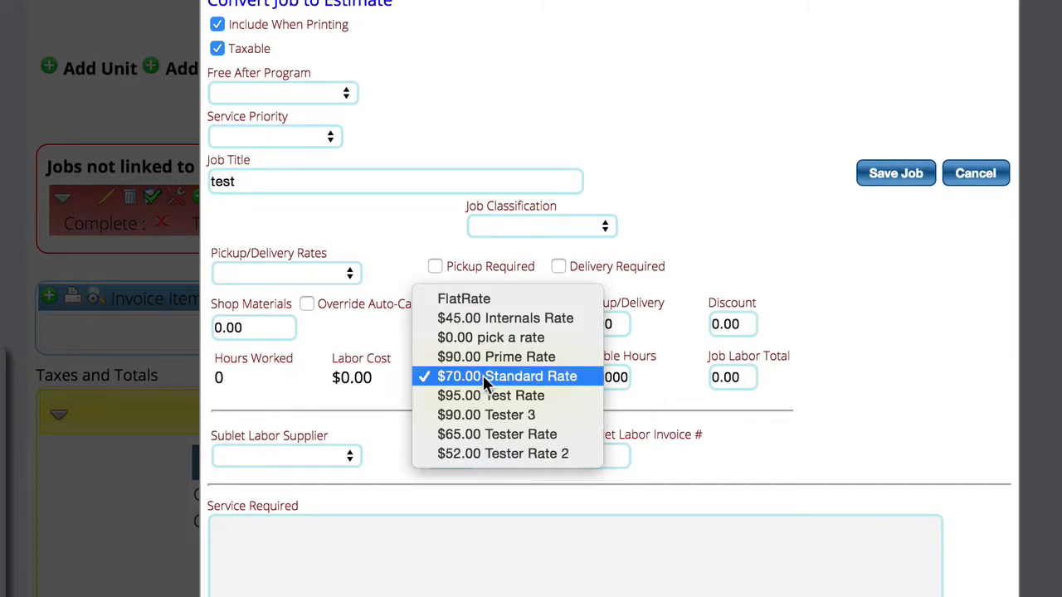
{"action": "left_click", "coordinate": [475, 300]}
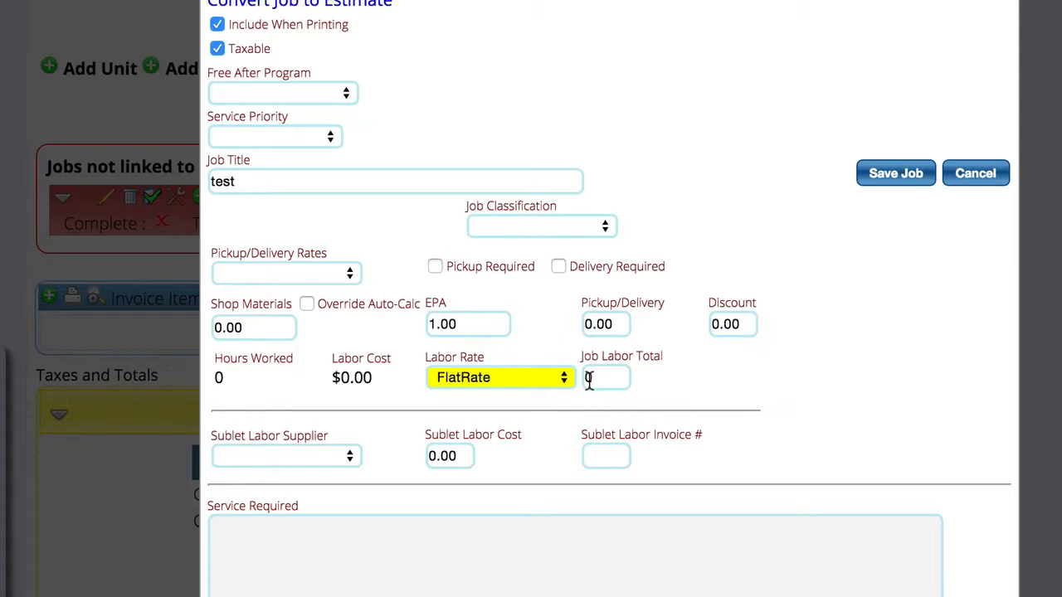
Set the job's labor rate to $90.00 Prime Rate and its billable hours to 1
{"action": "left_click", "coordinate": [538, 382]}
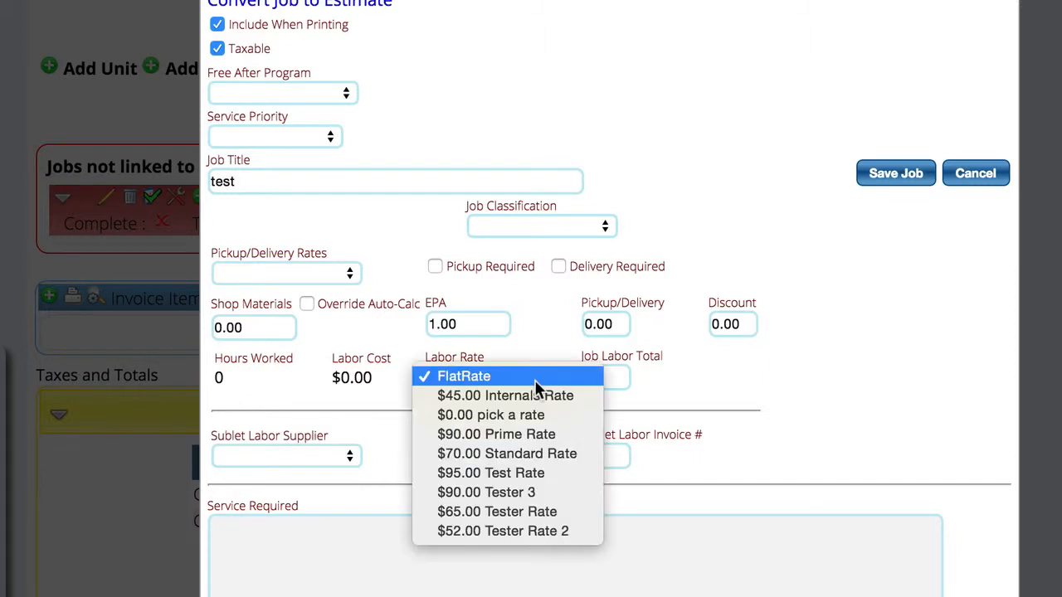
{"action": "left_click", "coordinate": [492, 437]}
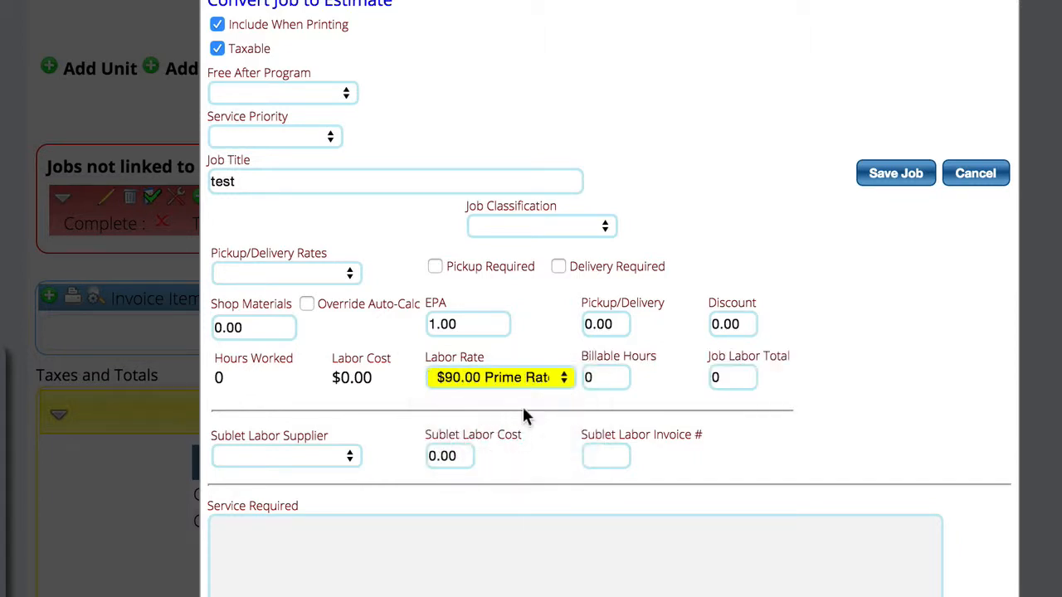
{"action": "left_click", "coordinate": [607, 378]}
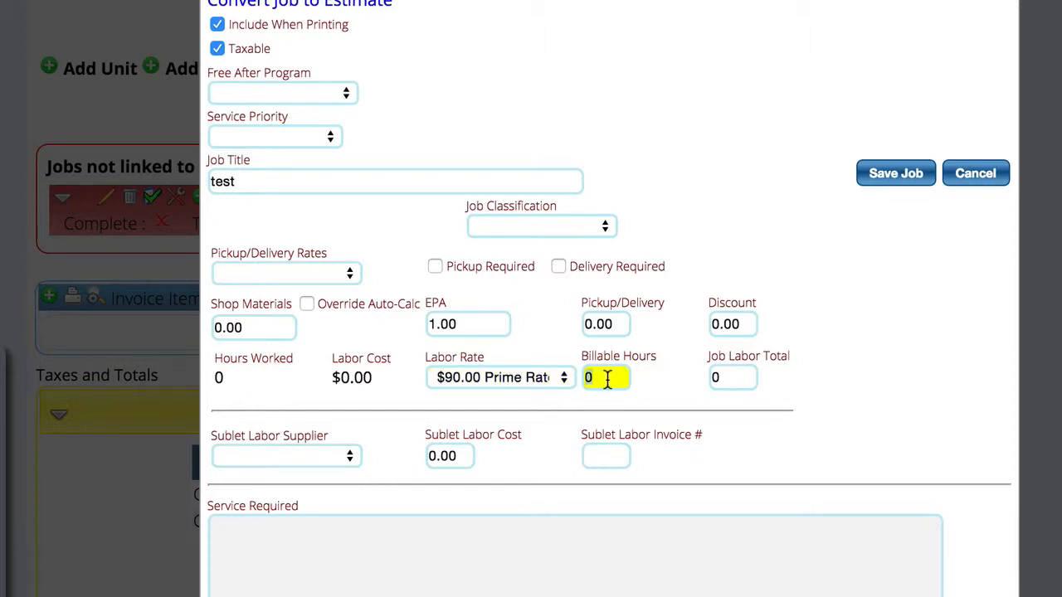
{"action": "type", "text": "1"}
{"action": "key", "text": "Tab"}
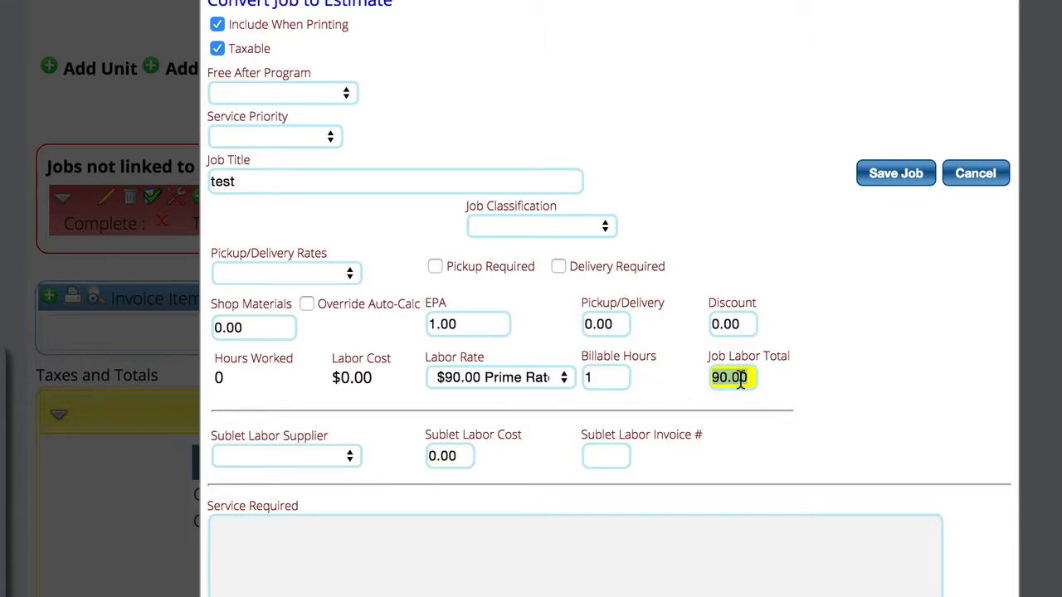
Override the job labor total with 75 and save the job
{"action": "type", "text": "75"}
{"action": "key", "text": "Tab"}
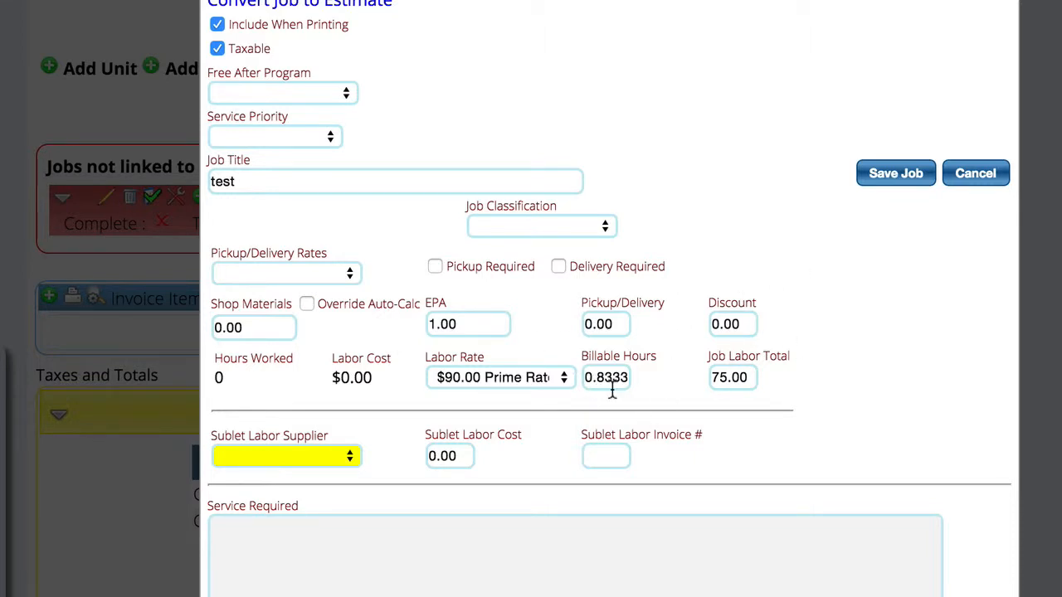
{"action": "left_click", "coordinate": [888, 187]}
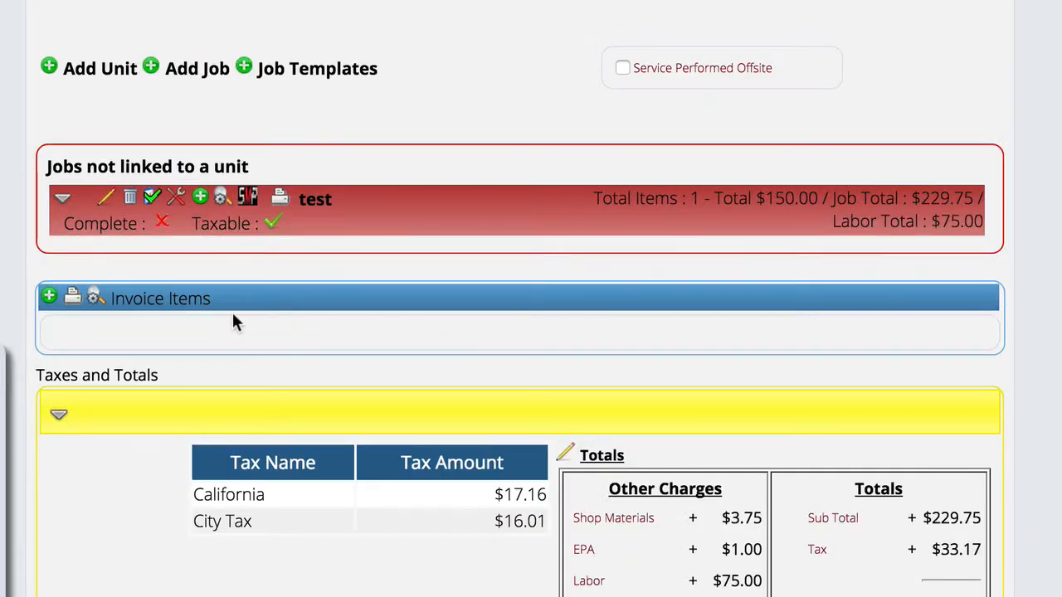
Add a 1-hour internal labor entry dated 04/01/2015 for a technician on the test job and close the labor window
{"action": "left_click", "coordinate": [174, 201]}
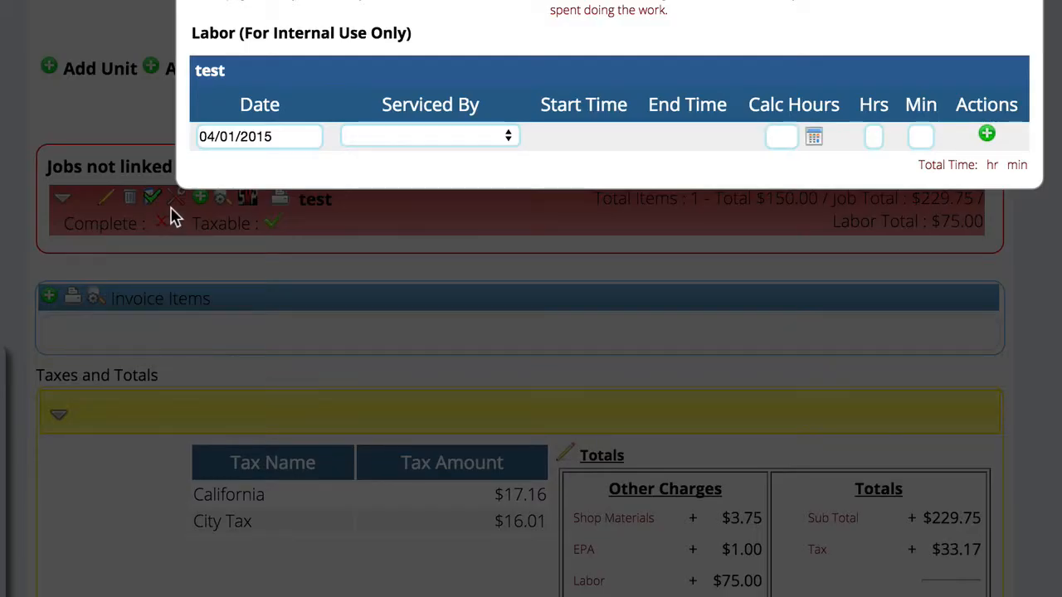
{"action": "left_click", "coordinate": [478, 137]}
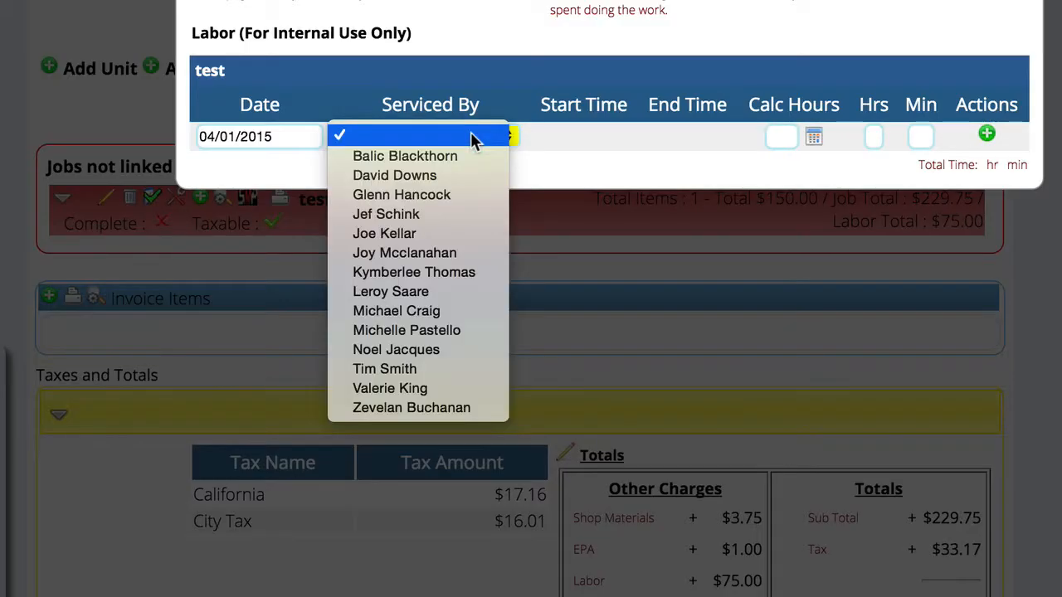
{"action": "left_click", "coordinate": [415, 214]}
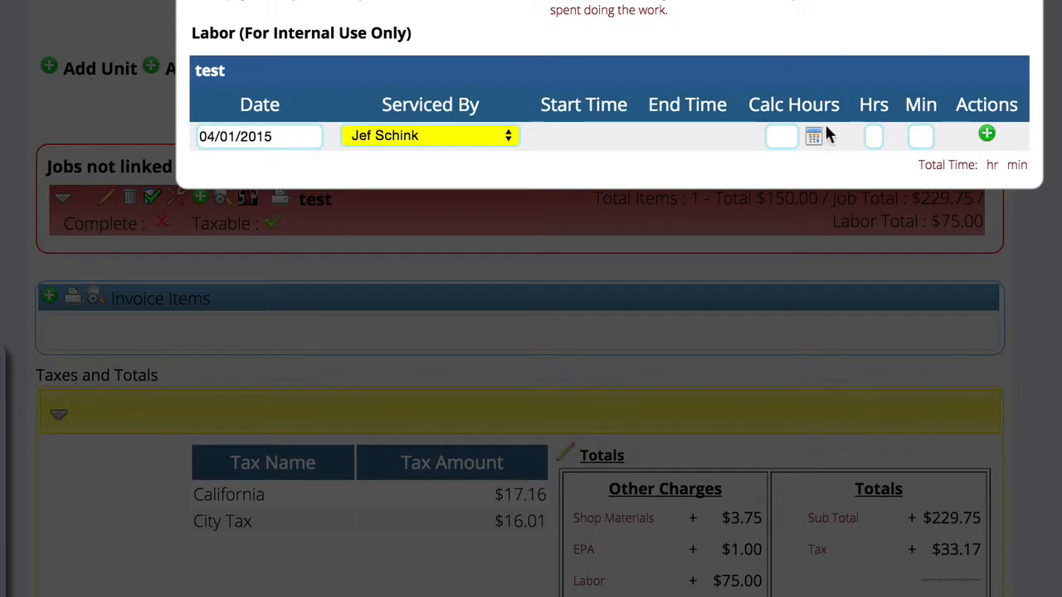
{"action": "left_click", "coordinate": [873, 136]}
{"action": "type", "text": "1"}
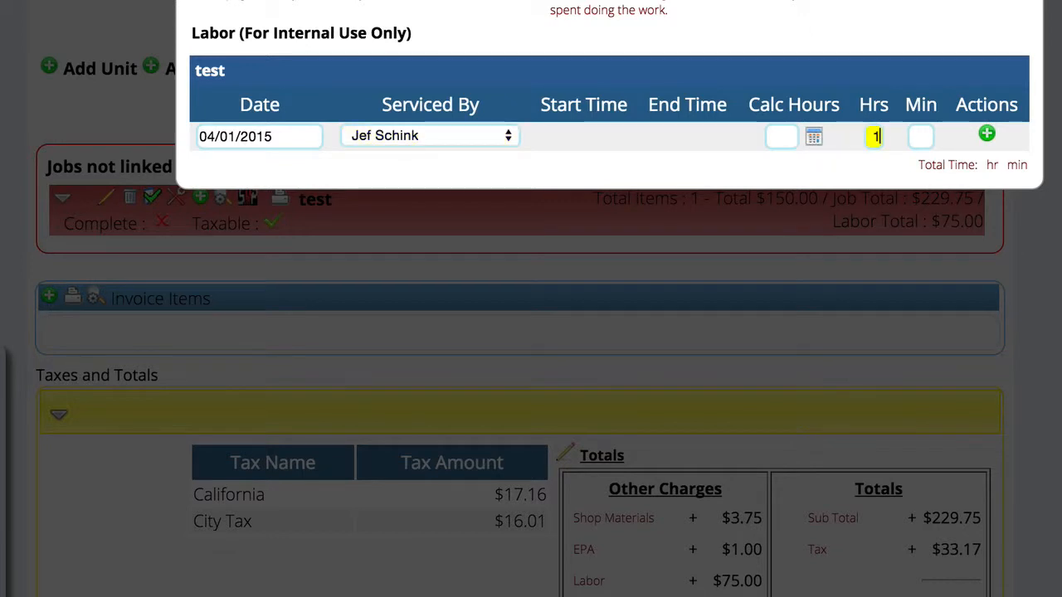
{"action": "left_click", "coordinate": [987, 134]}
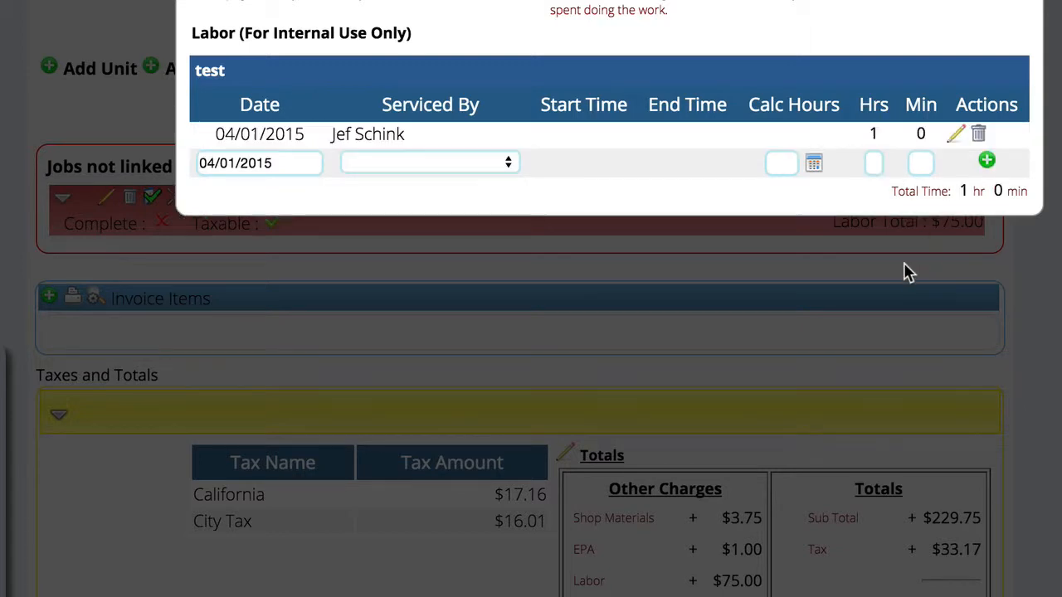
{"action": "left_click", "coordinate": [626, 316]}
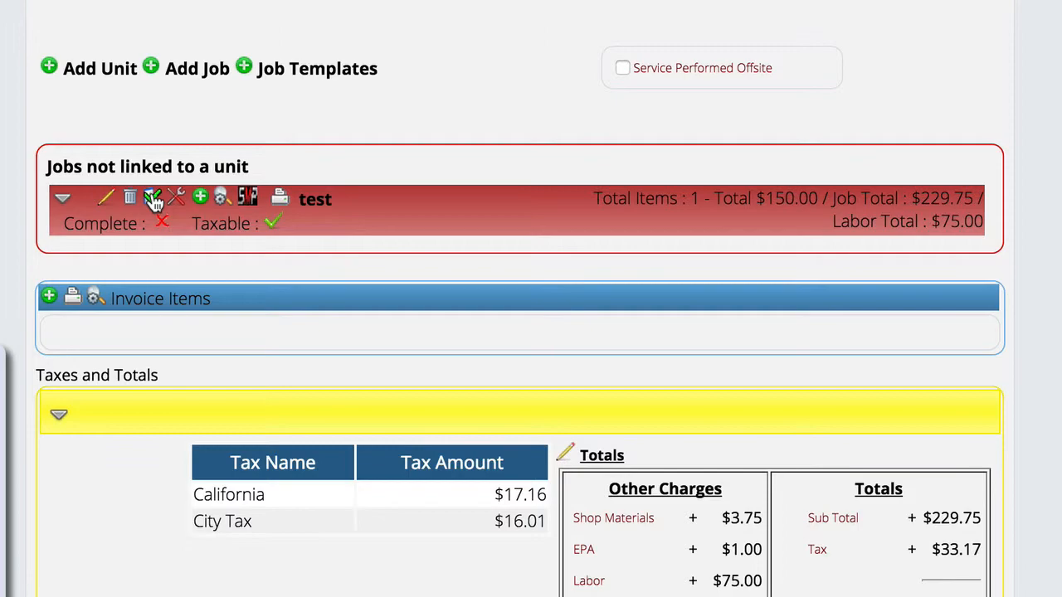
Open the Technician Performance report from the Service category of the master reports
{"action": "scroll", "coordinate": [642, 209], "scroll_direction": "up", "scroll_amount": 2}
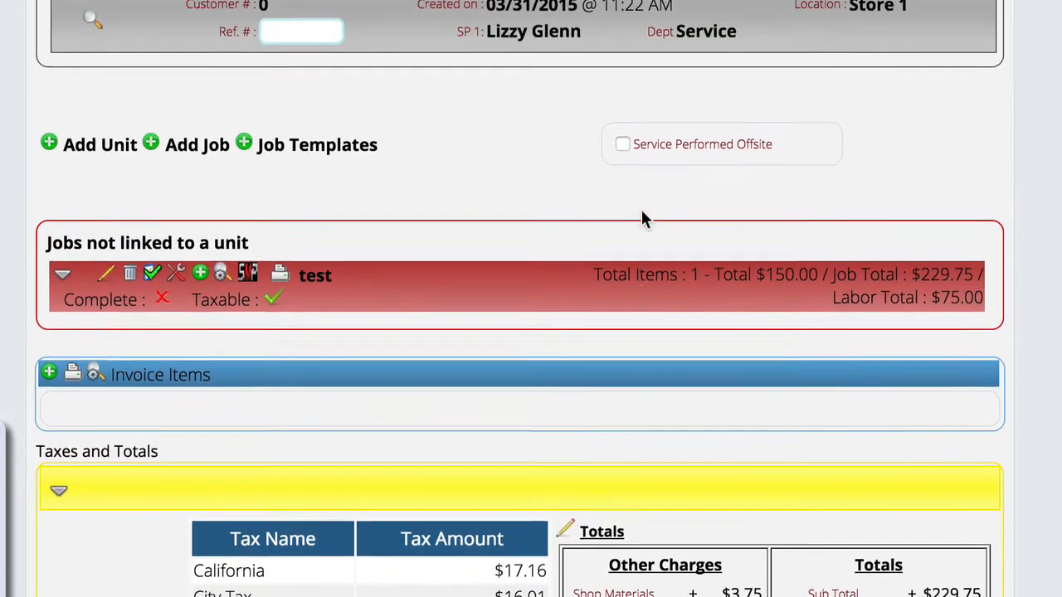
{"action": "scroll", "coordinate": [641, 209], "scroll_direction": "up", "scroll_amount": 5}
{"action": "scroll", "coordinate": [896, 238], "scroll_direction": "up", "scroll_amount": 1}
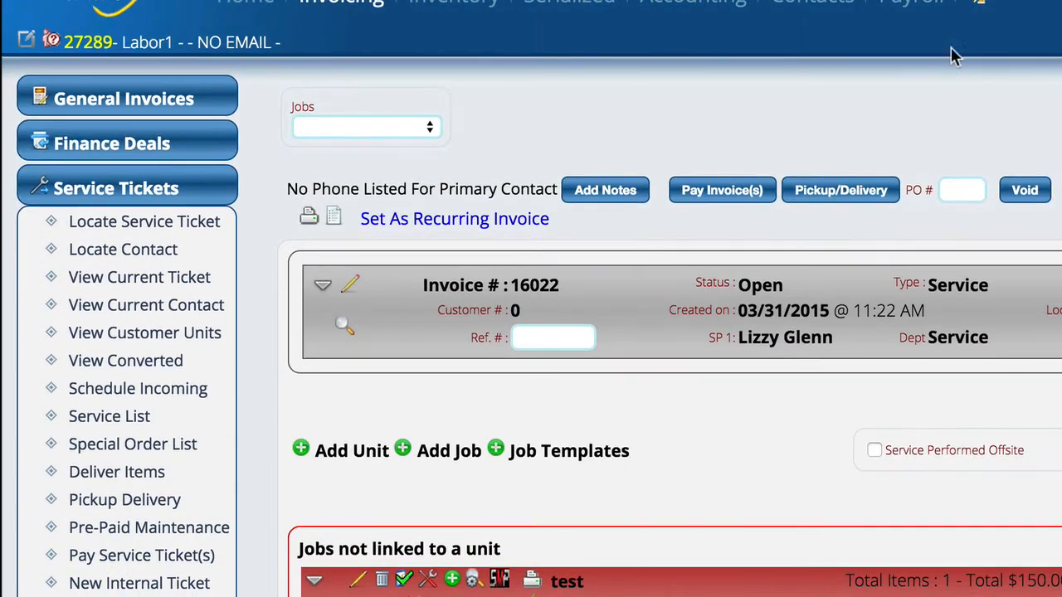
{"action": "mouse_move", "coordinate": [984, 8]}
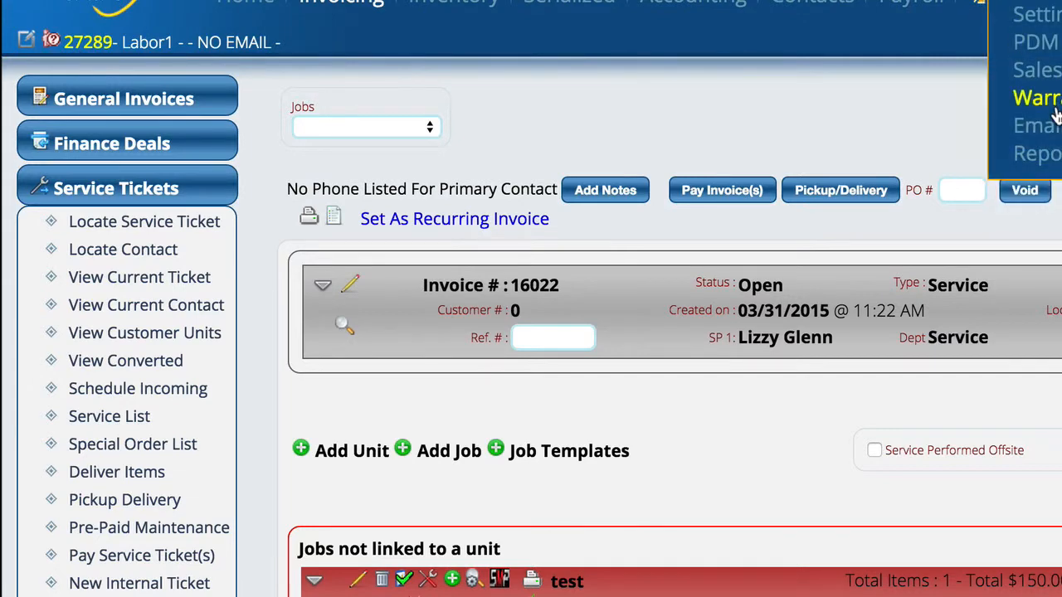
{"action": "left_click", "coordinate": [1039, 153]}
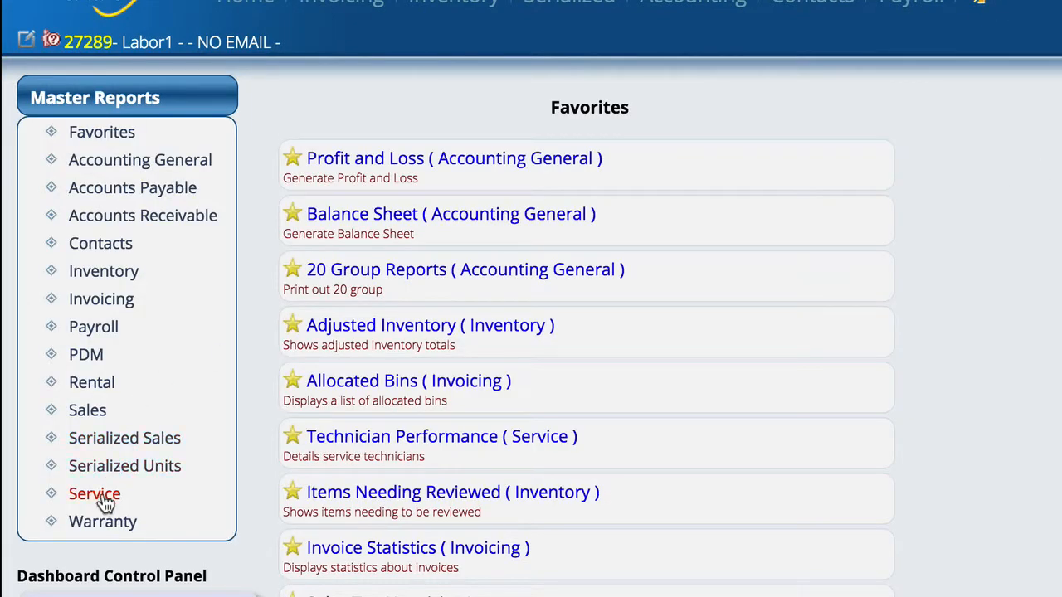
{"action": "left_click", "coordinate": [98, 497]}
{"action": "scroll", "coordinate": [564, 406], "scroll_direction": "down", "scroll_amount": 3}
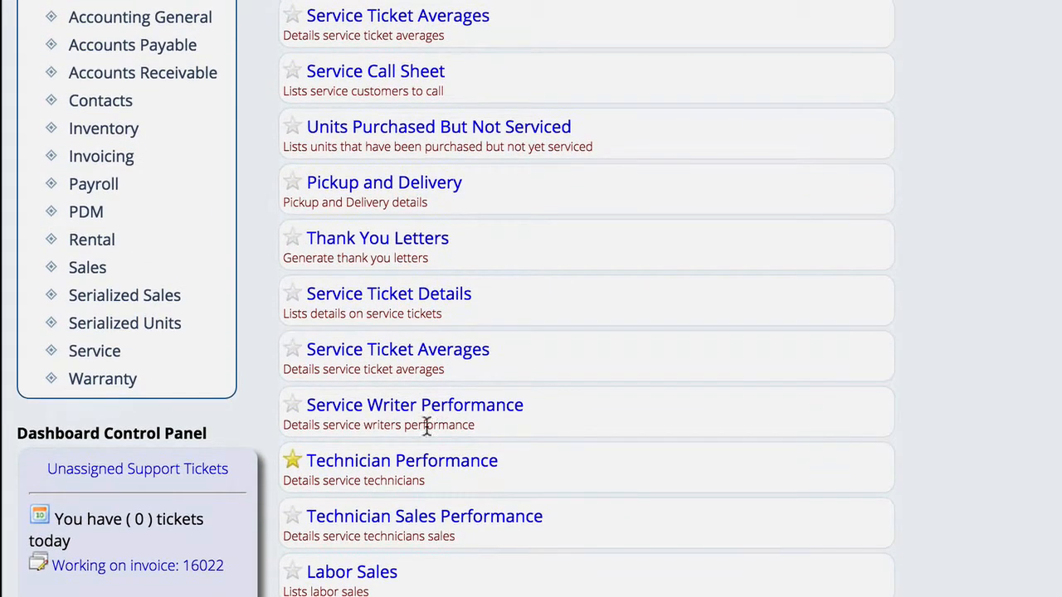
{"action": "scroll", "coordinate": [450, 467], "scroll_direction": "up", "scroll_amount": 3}
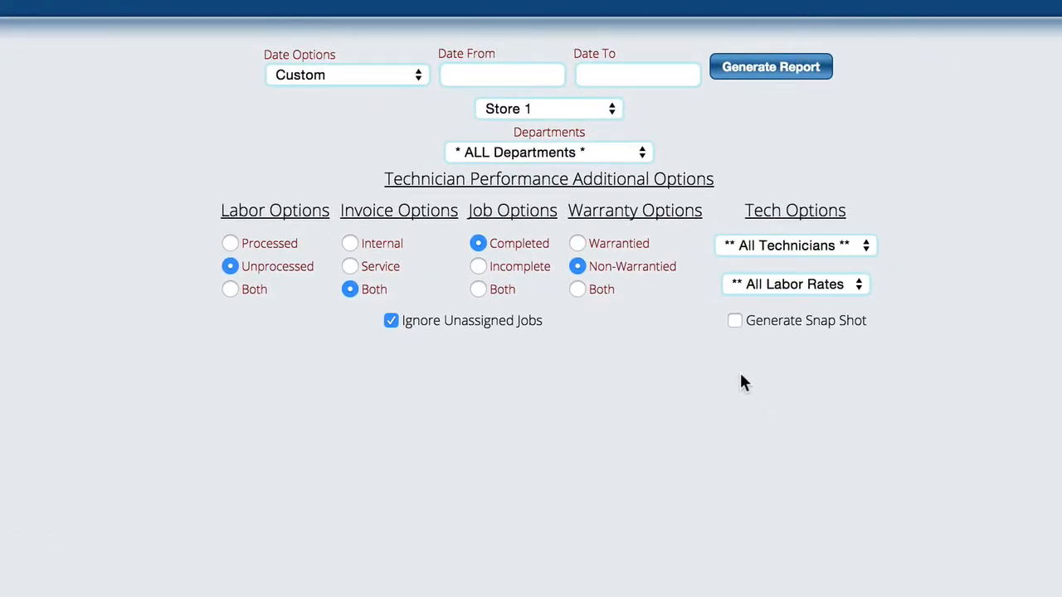
Generate the Technician Performance report for This Month, keeping Store 1 and all departments
{"action": "left_click", "coordinate": [346, 74]}
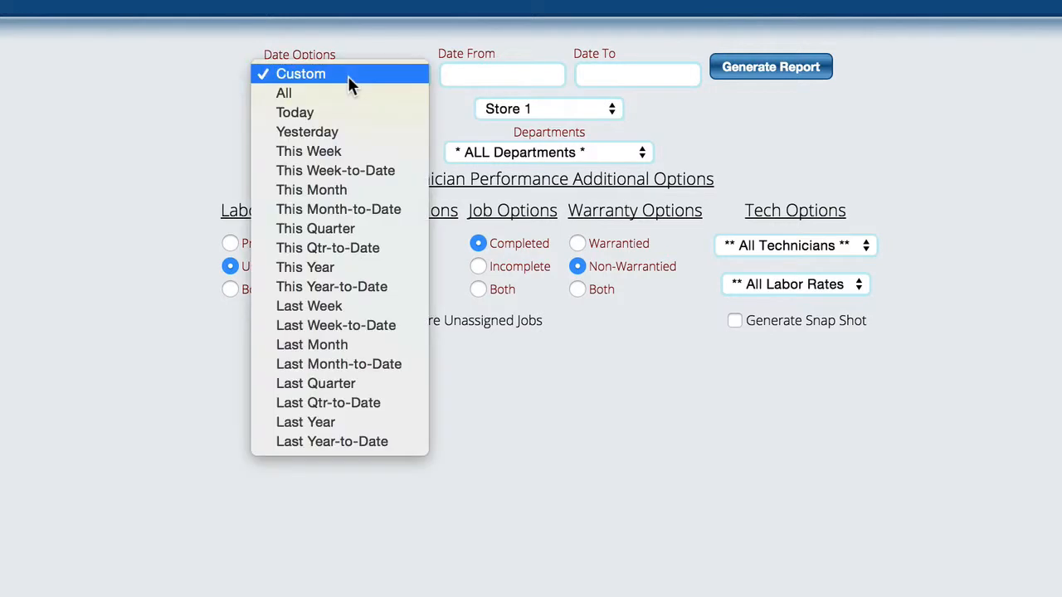
{"action": "left_click", "coordinate": [339, 189]}
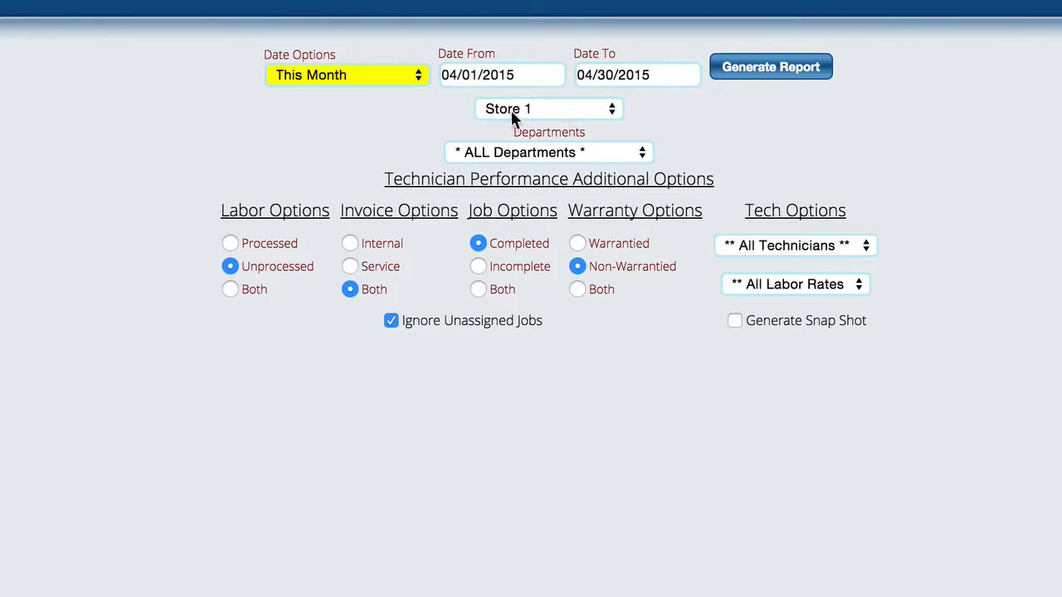
{"action": "left_click", "coordinate": [546, 154]}
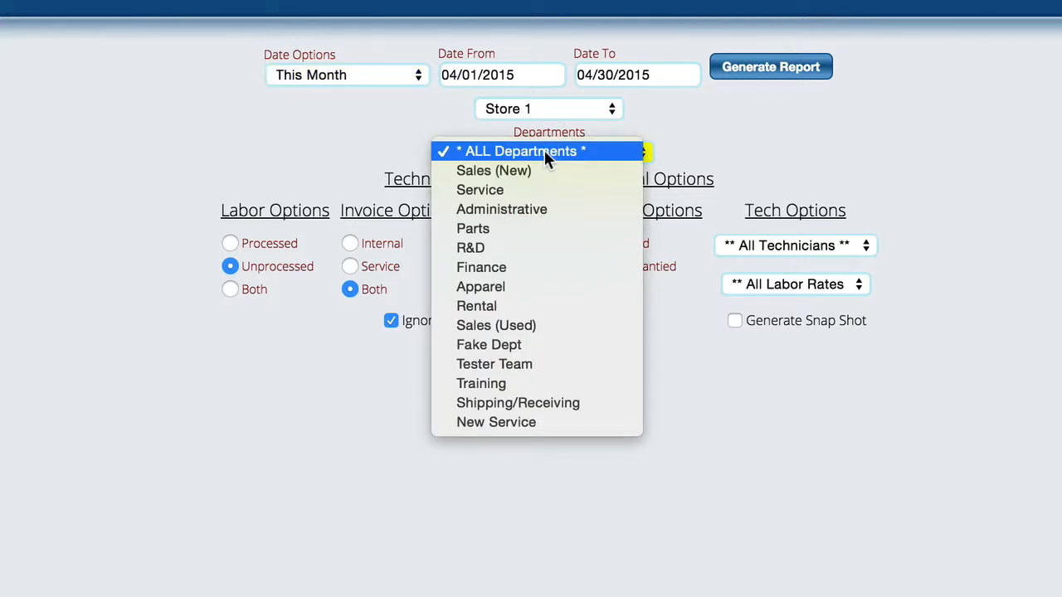
{"action": "left_click", "coordinate": [777, 156]}
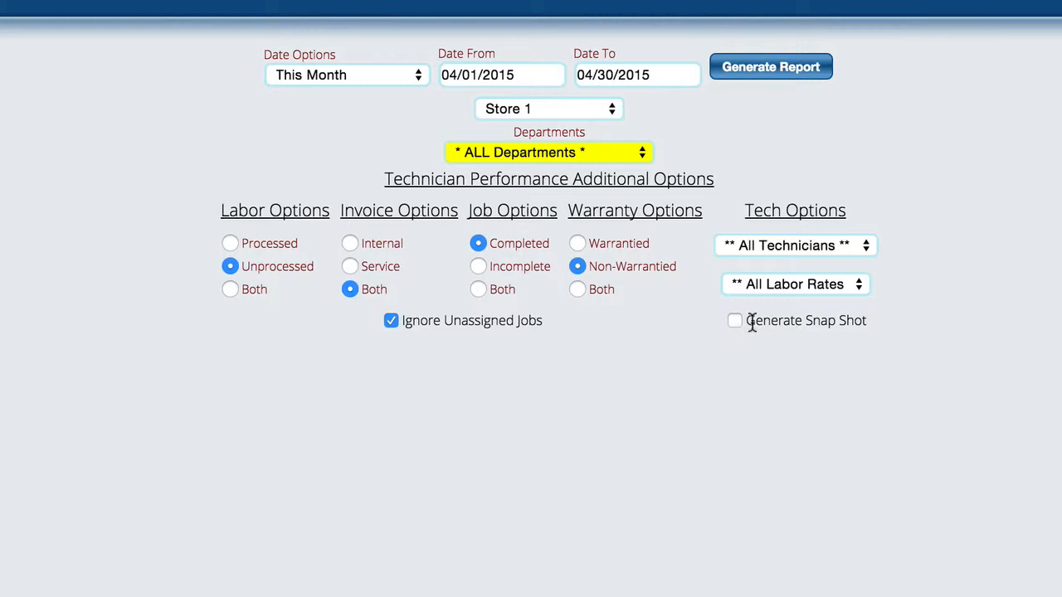
{"action": "left_click", "coordinate": [760, 71]}
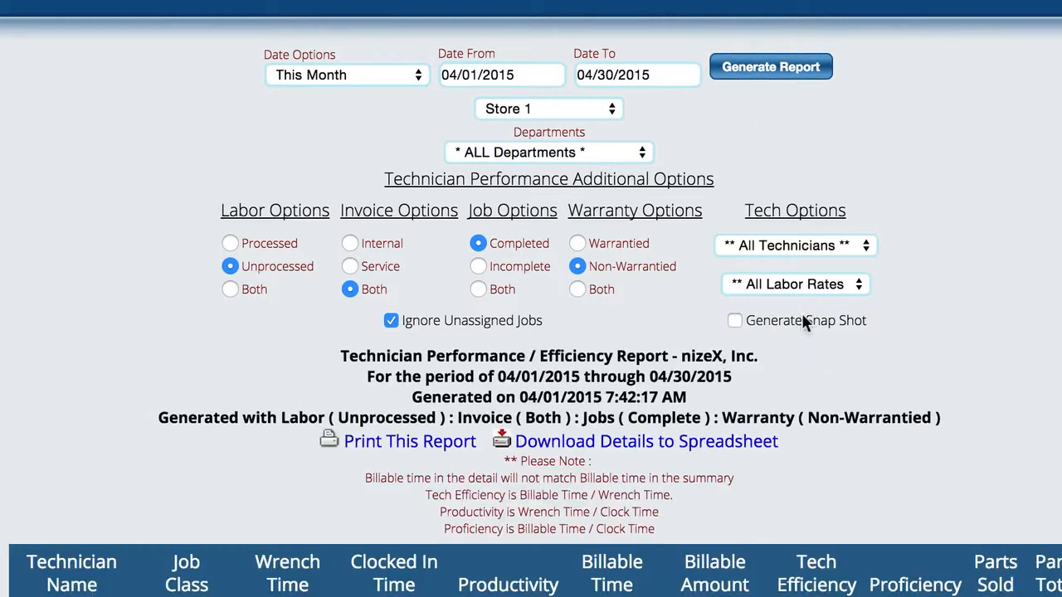
Expand the first technician's Unclassified row and review the wrench time, billable time and billable amount of each job
{"action": "scroll", "coordinate": [531, 332], "scroll_direction": "down", "scroll_amount": 6}
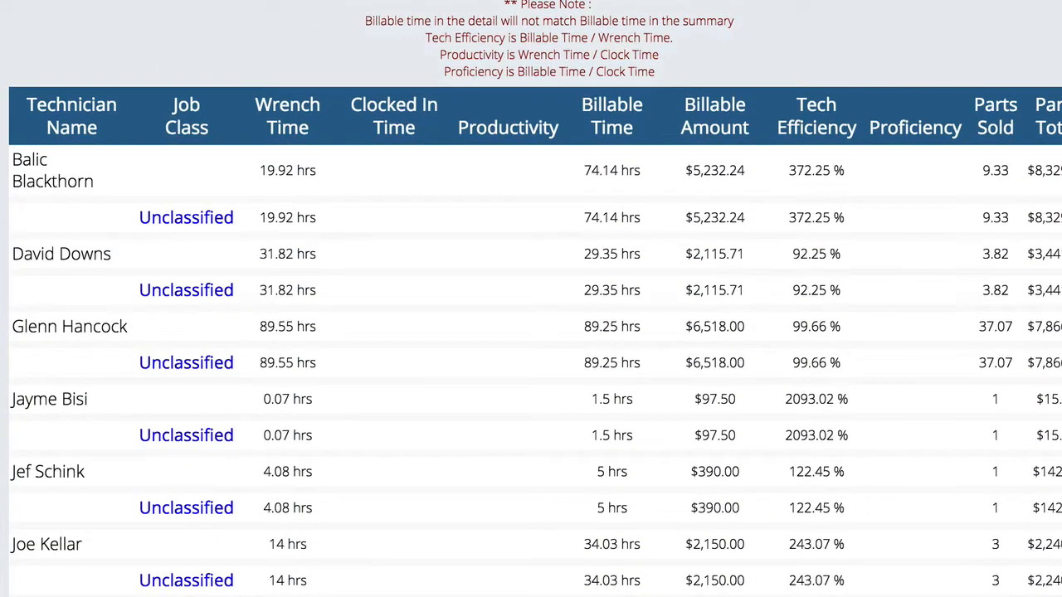
{"action": "scroll", "coordinate": [531, 332], "scroll_direction": "down", "scroll_amount": 1}
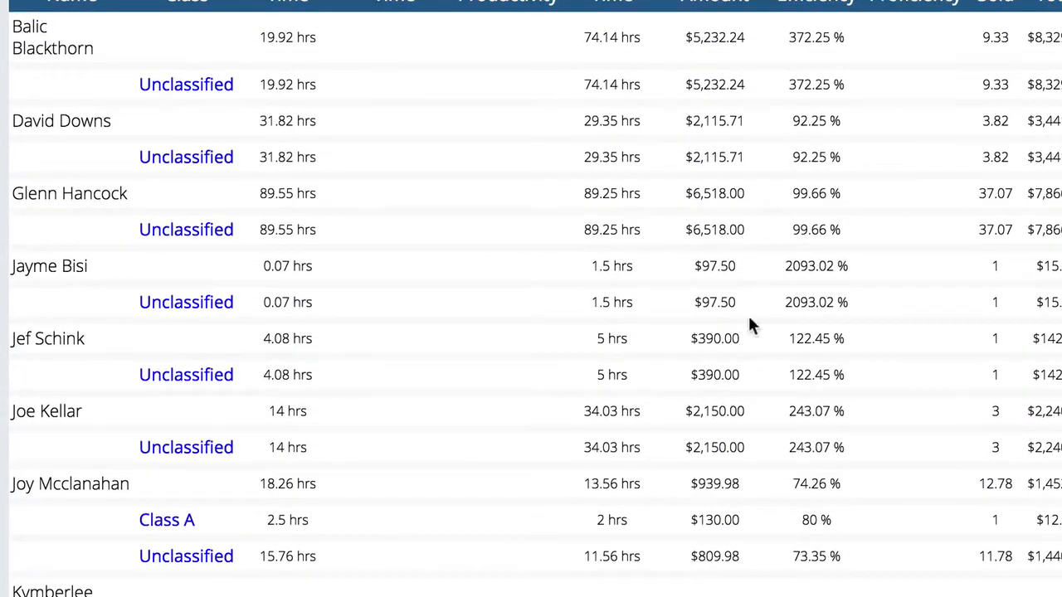
{"action": "left_click", "coordinate": [203, 93]}
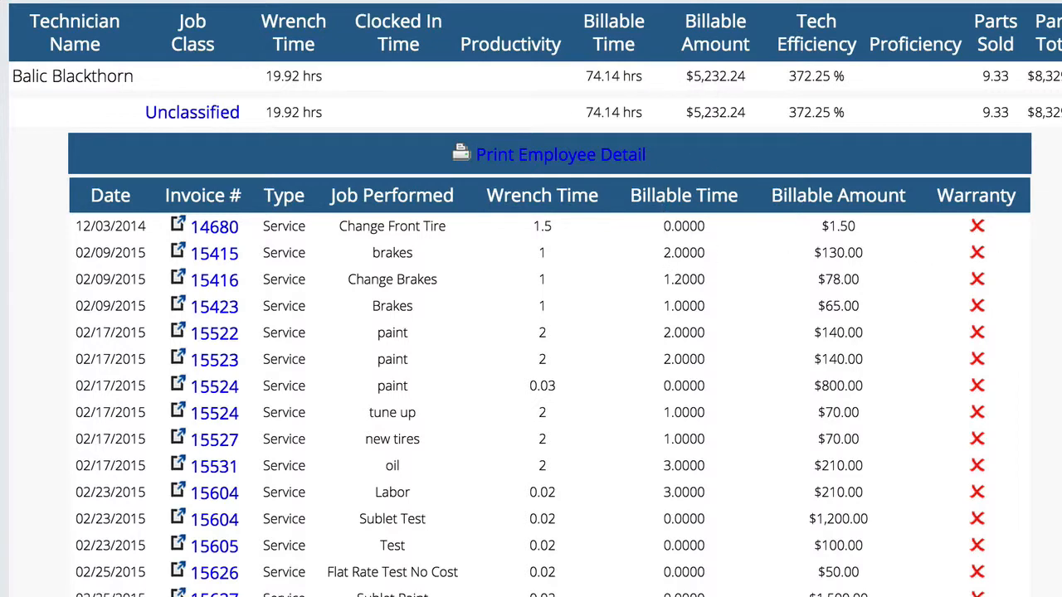
{"action": "scroll", "coordinate": [979, 257], "scroll_direction": "down", "scroll_amount": 3}
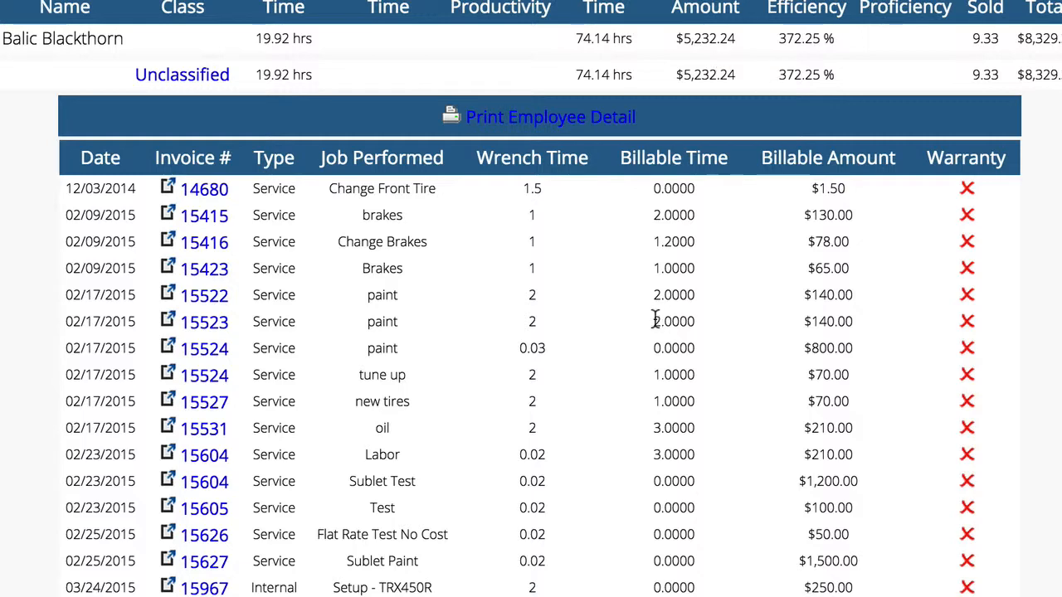
{"action": "scroll", "coordinate": [543, 297], "scroll_direction": "up", "scroll_amount": 2}
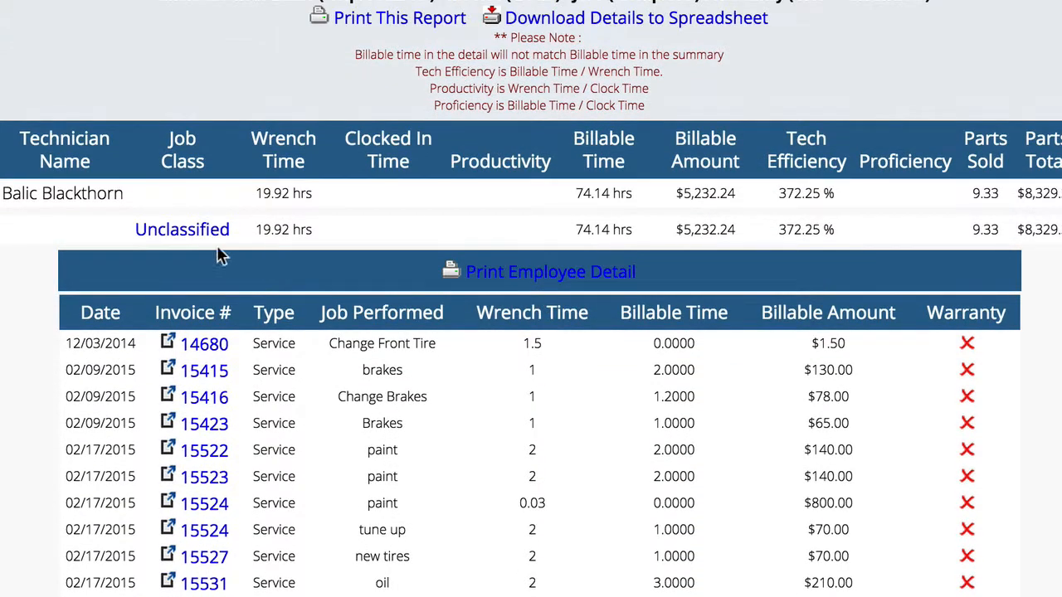
Collapse the first technician's job details and look through the other technicians' summary figures
{"action": "left_click", "coordinate": [172, 238]}
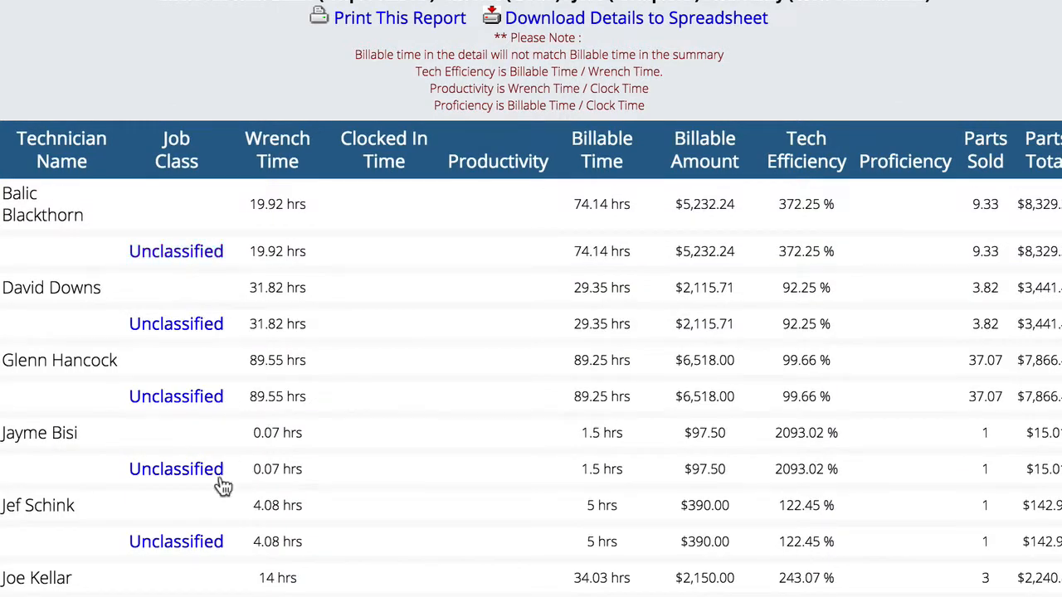
{"action": "scroll", "coordinate": [531, 332], "scroll_direction": "down", "scroll_amount": 3}
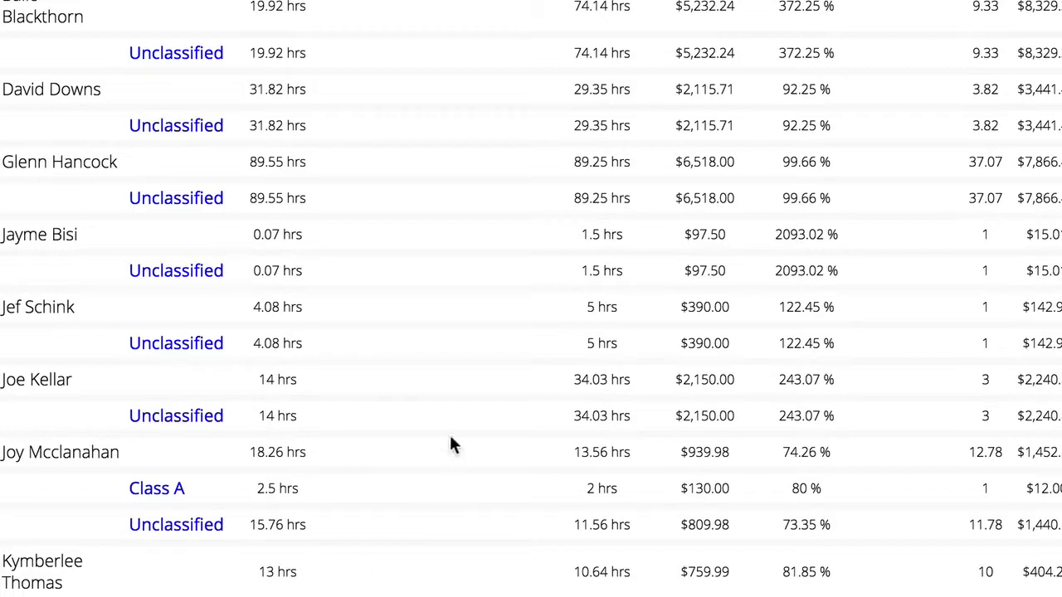
{"action": "scroll", "coordinate": [455, 435], "scroll_direction": "down", "scroll_amount": 3}
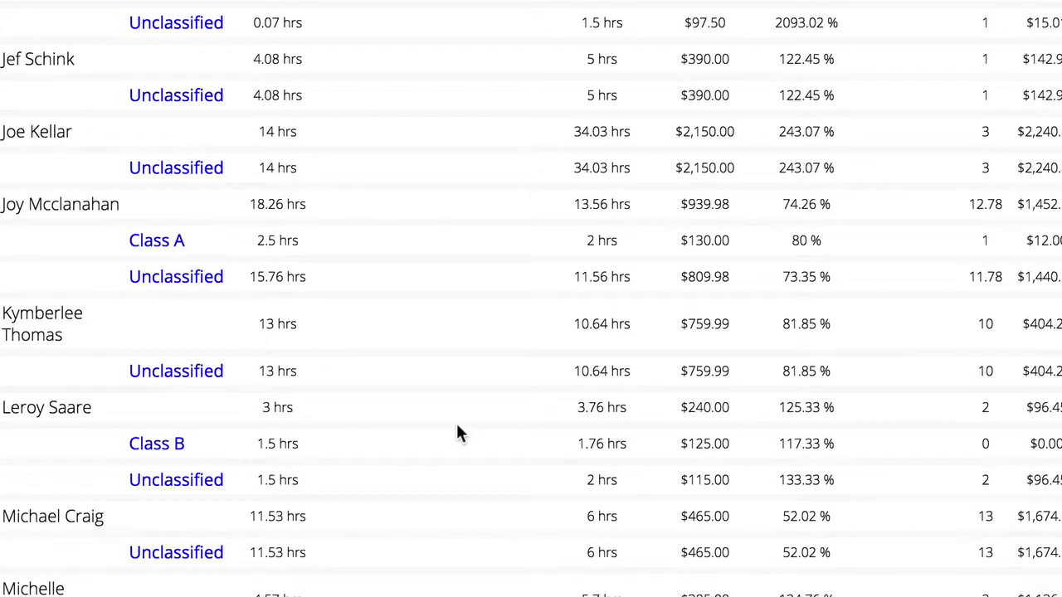
Review the whole Technician Performance report, comparing its labor, invoice, job and warranty options with the technician rows and the unprocessed-items option
{"action": "scroll", "coordinate": [457, 433], "scroll_direction": "down", "scroll_amount": 1}
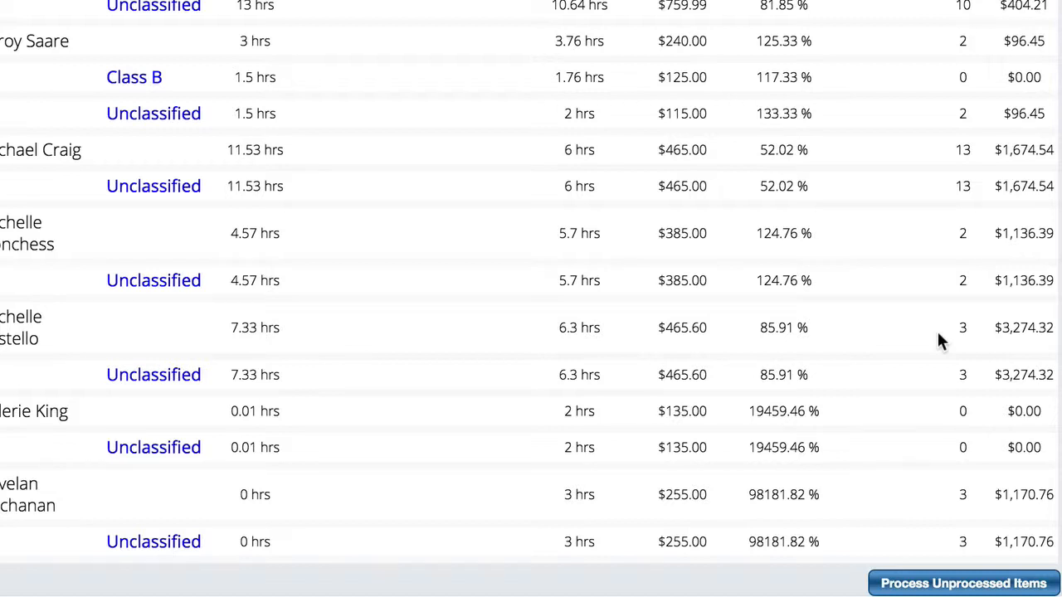
{"action": "scroll", "coordinate": [530, 298], "scroll_direction": "up", "scroll_amount": 15}
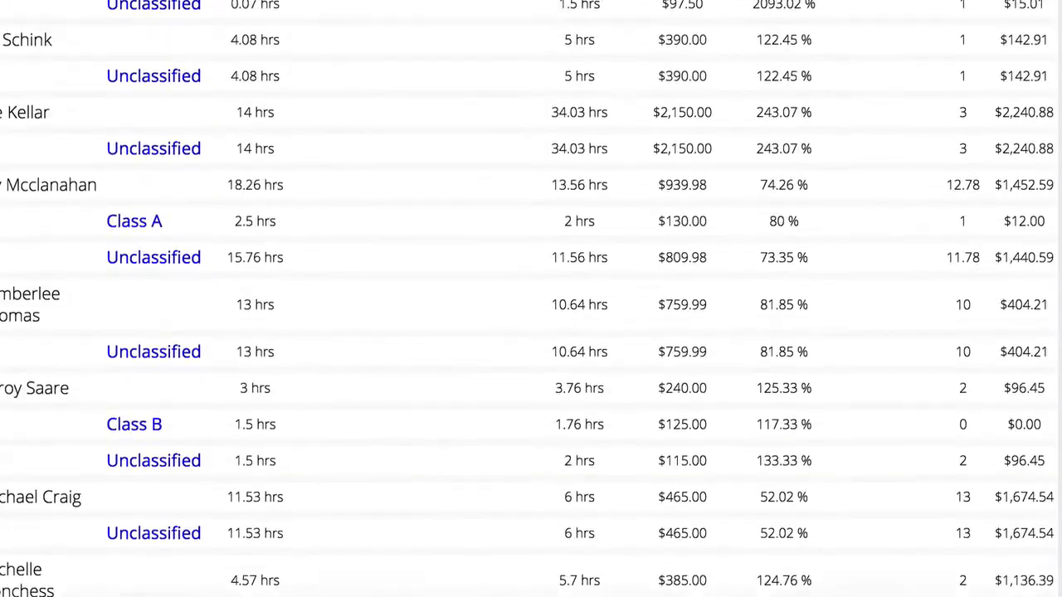
{"action": "scroll", "coordinate": [984, 357], "scroll_direction": "up", "scroll_amount": 3}
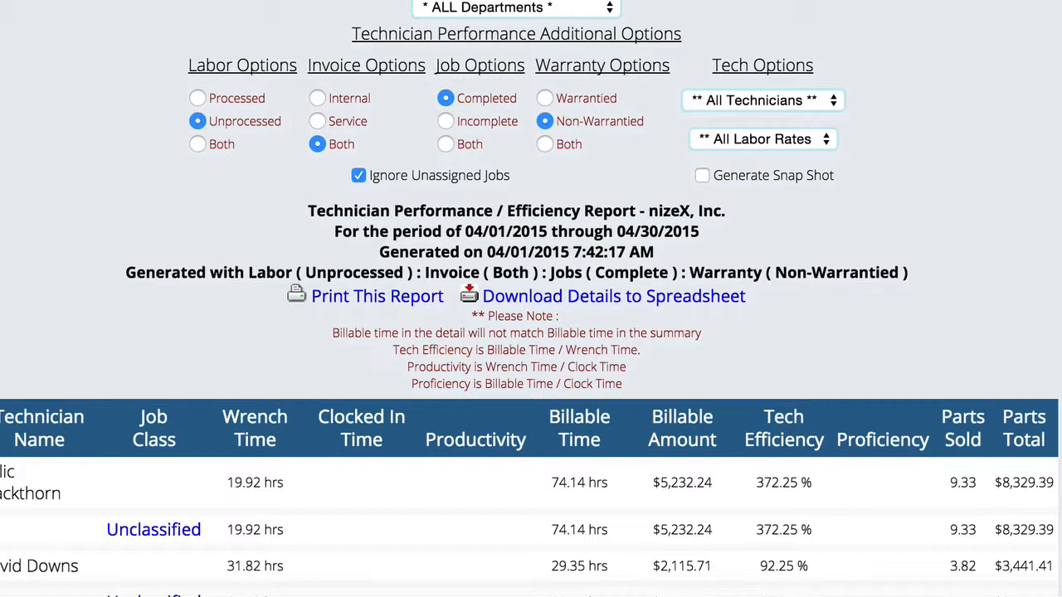
{"action": "scroll", "coordinate": [530, 299], "scroll_direction": "down", "scroll_amount": 15}
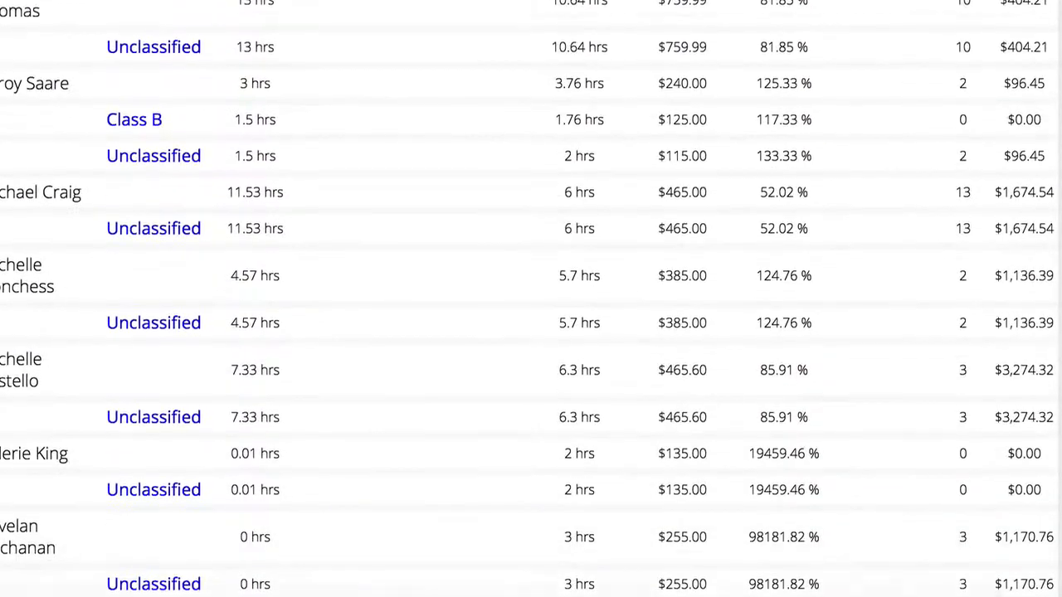
{"action": "scroll", "coordinate": [530, 299], "scroll_direction": "up", "scroll_amount": 10}
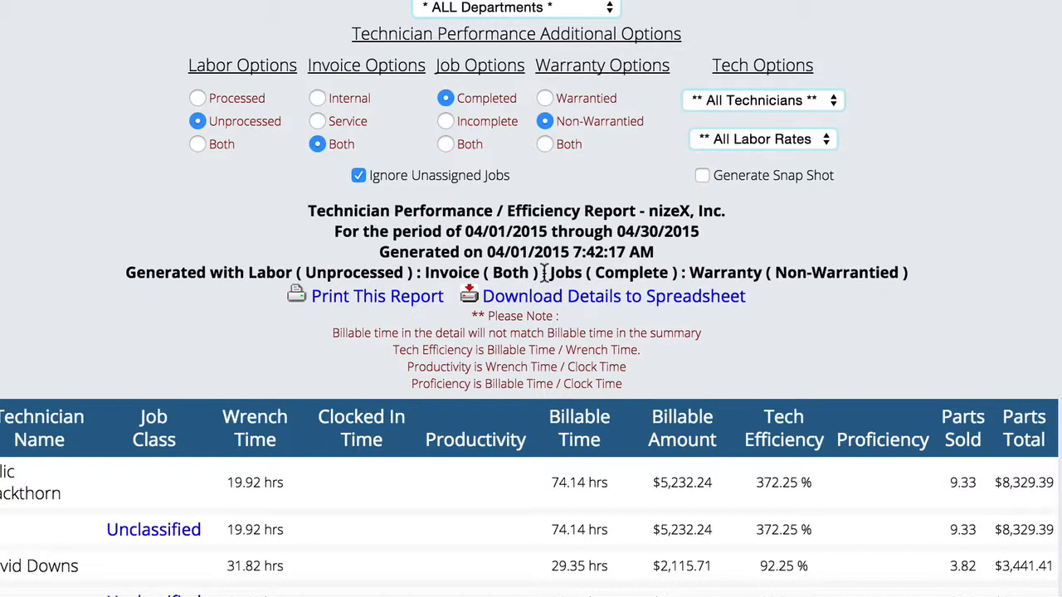
{"action": "scroll", "coordinate": [531, 299], "scroll_direction": "down", "scroll_amount": 8}
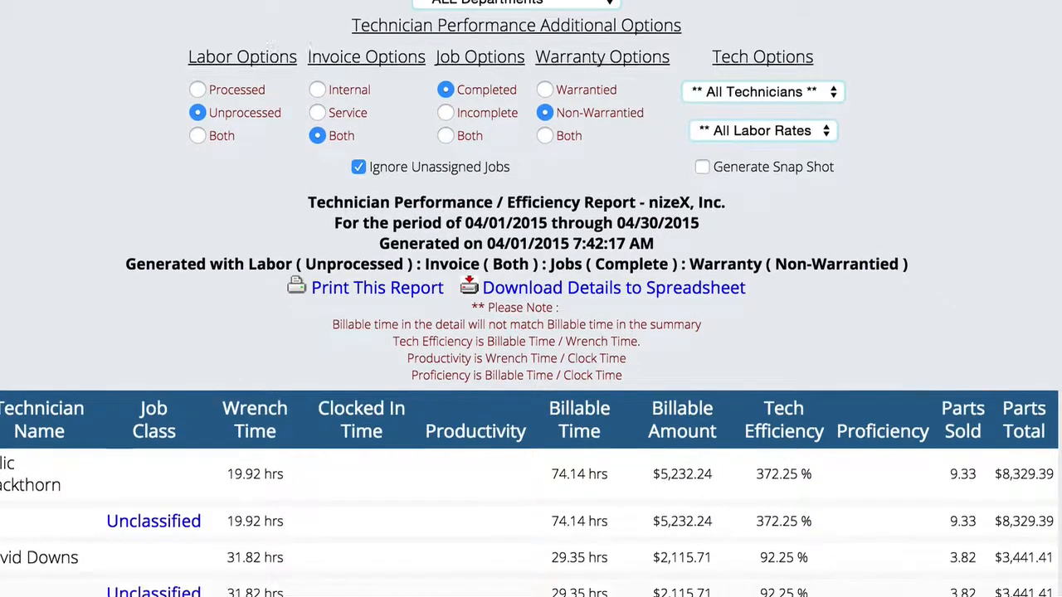
{"action": "scroll", "coordinate": [531, 298], "scroll_direction": "up", "scroll_amount": 1}
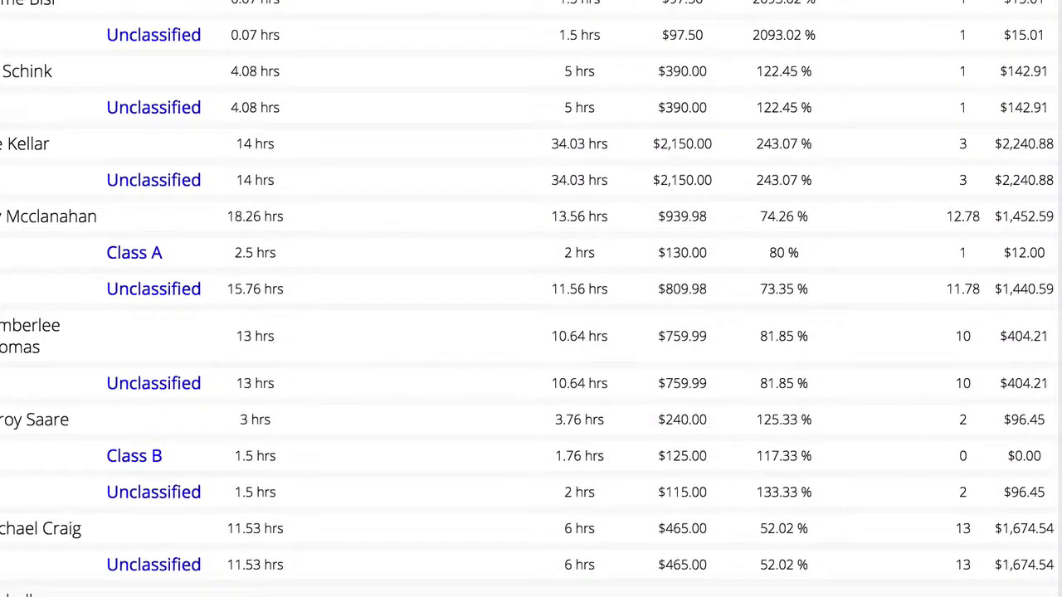